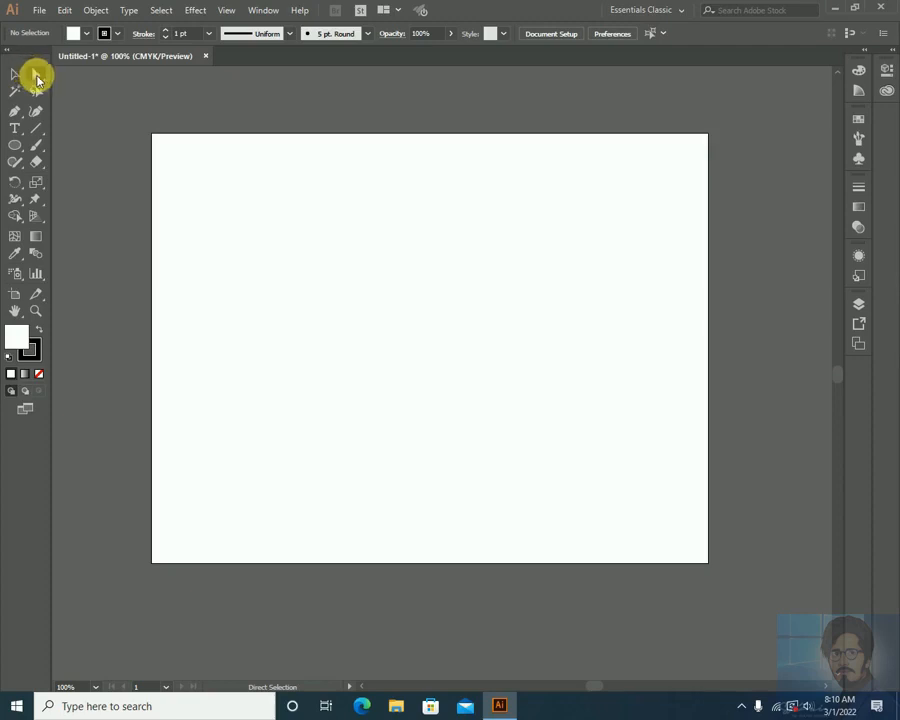
- Draw a rectangle in the artboard's upper-left area and a circle beside it
left_click(14, 75)
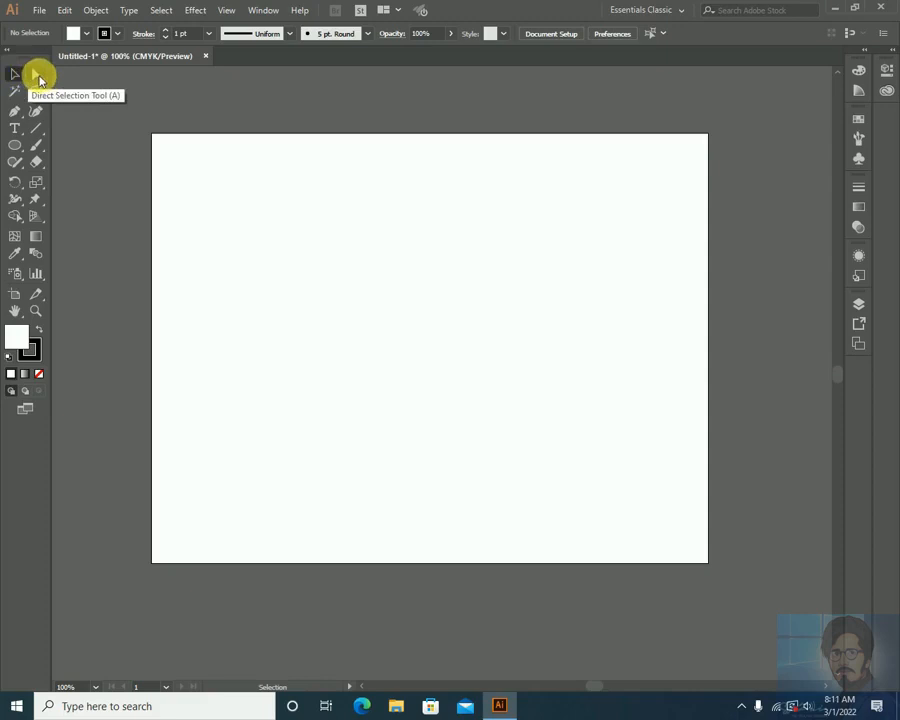
left_click_drag(14, 150, 76, 144)
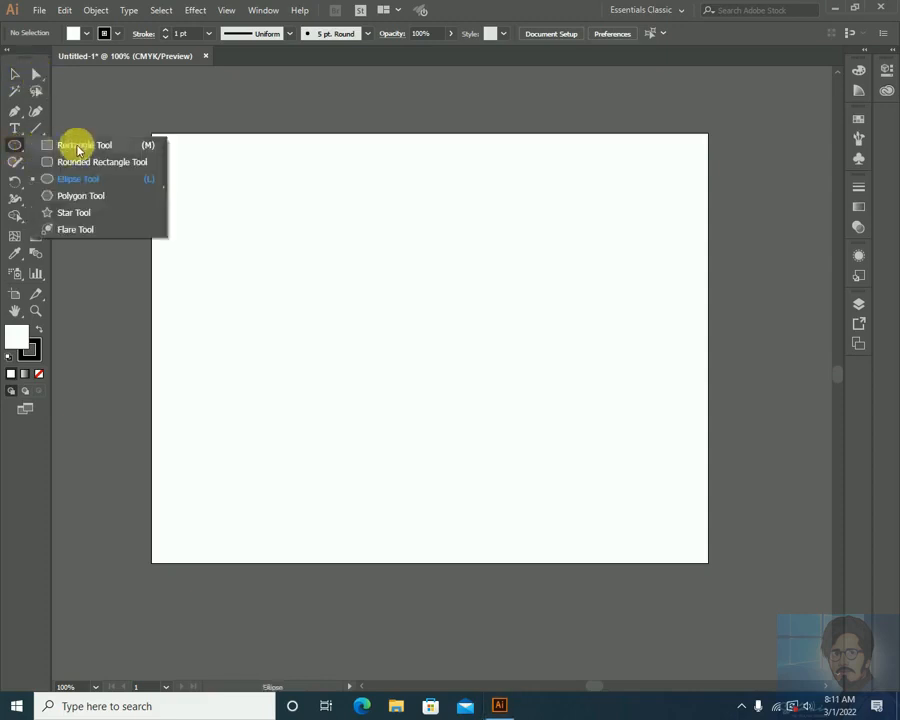
left_click_drag(192, 188, 293, 254)
left_click_drag(12, 152, 66, 176)
left_click_drag(360, 196, 484, 279)
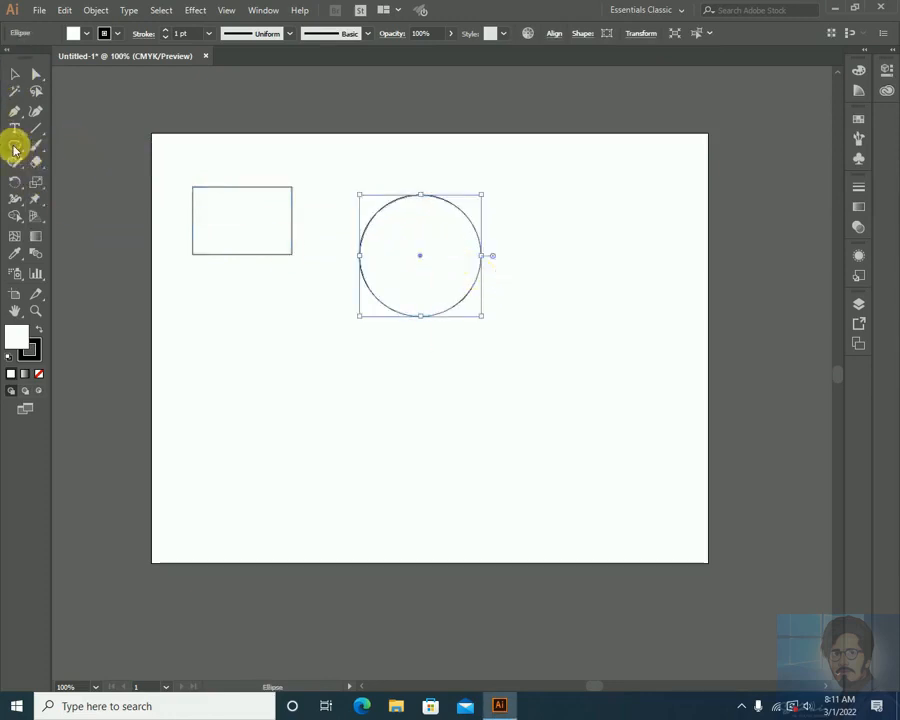
- Draw a straight horizontal line below the rectangle and circle, and leave it deselected
left_click_drag(14, 145, 24, 153)
left_click(37, 127)
left_click_drag(309, 419, 453, 420)
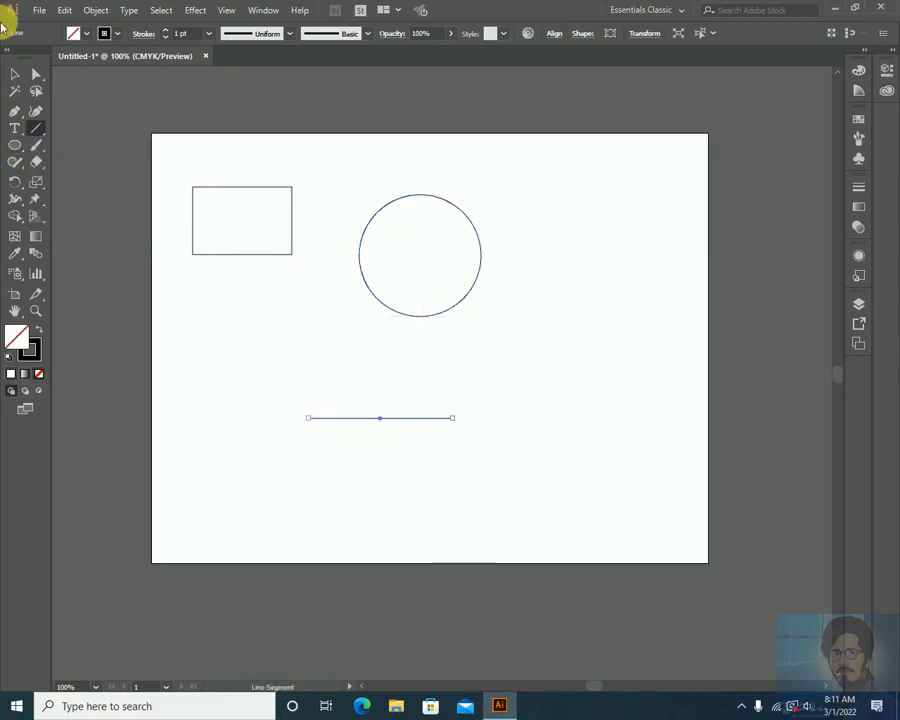
left_click(15, 77)
left_click(188, 292)
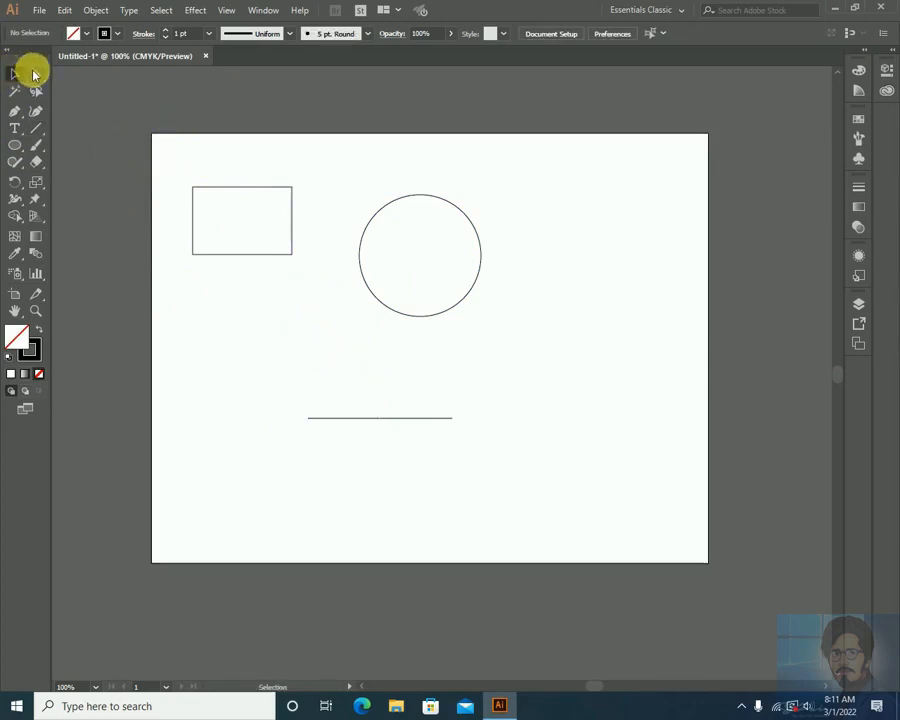
- Select the rectangle's upper-left anchor point with the Direct Selection tool and shift the whole rectangle slightly to the right
left_click(250, 216)
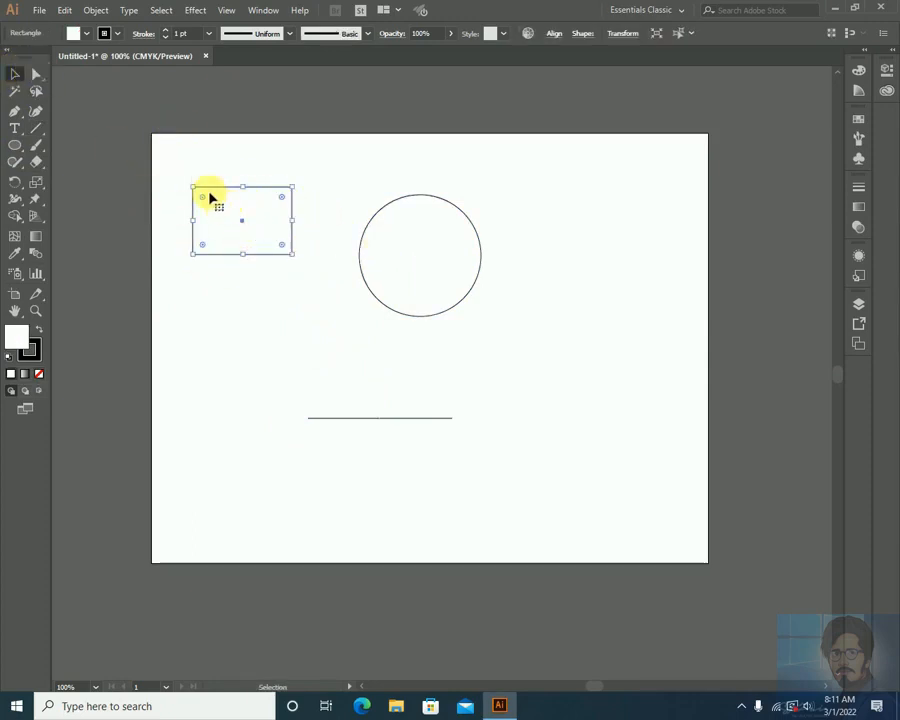
left_click(36, 74)
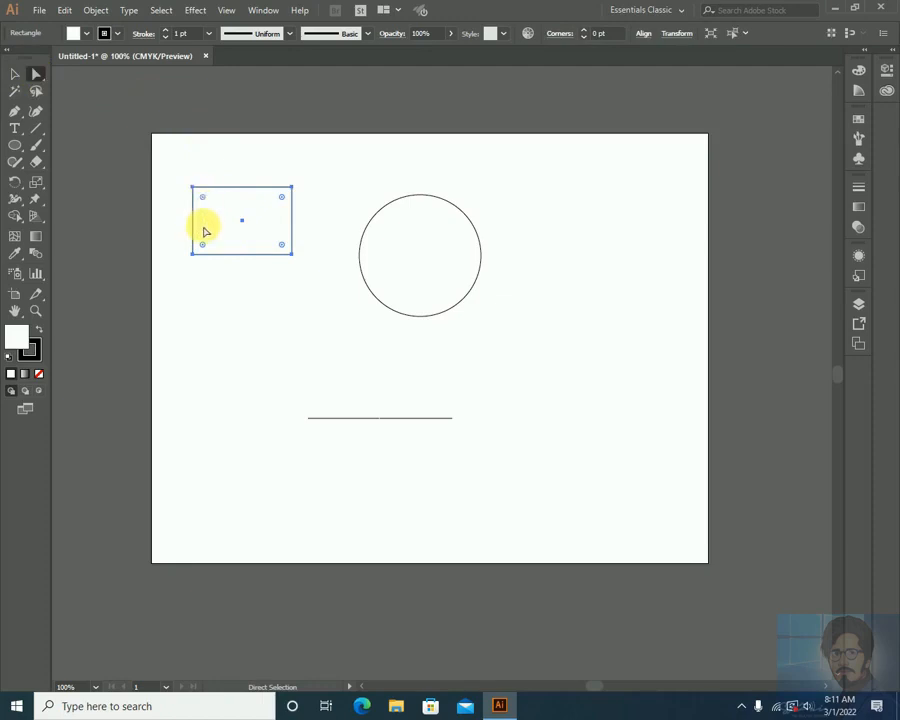
key("ctrl+plus")
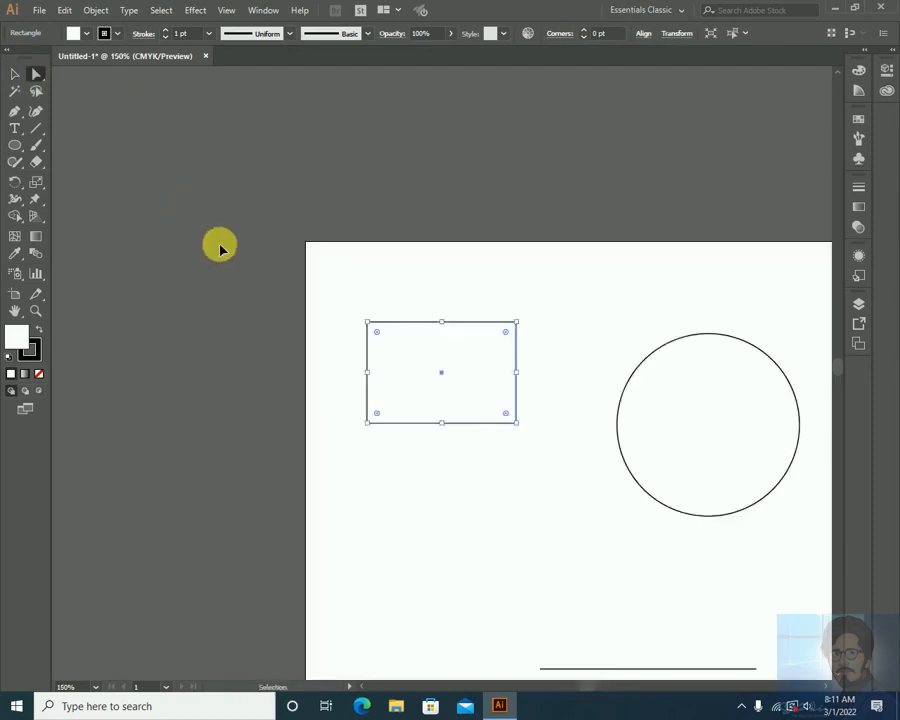
left_click_drag(363, 429, 302, 376)
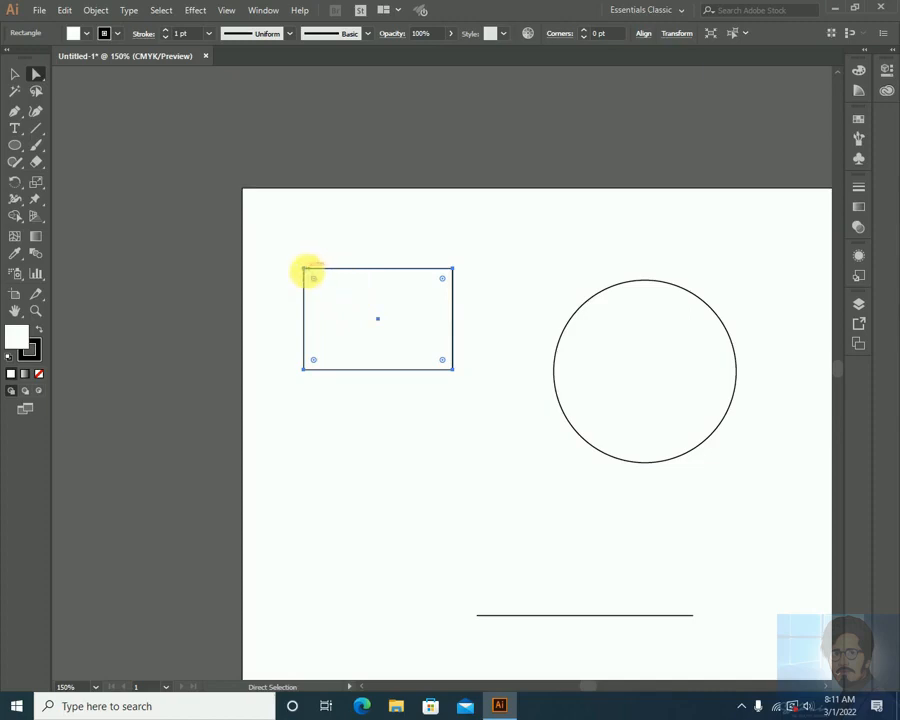
left_click(305, 271)
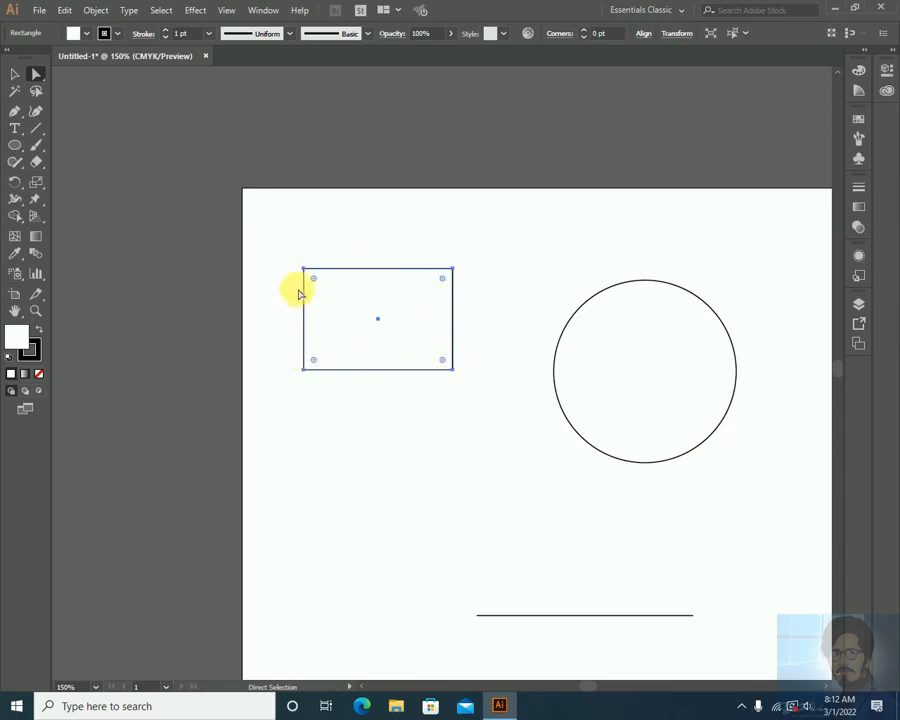
left_click(305, 270)
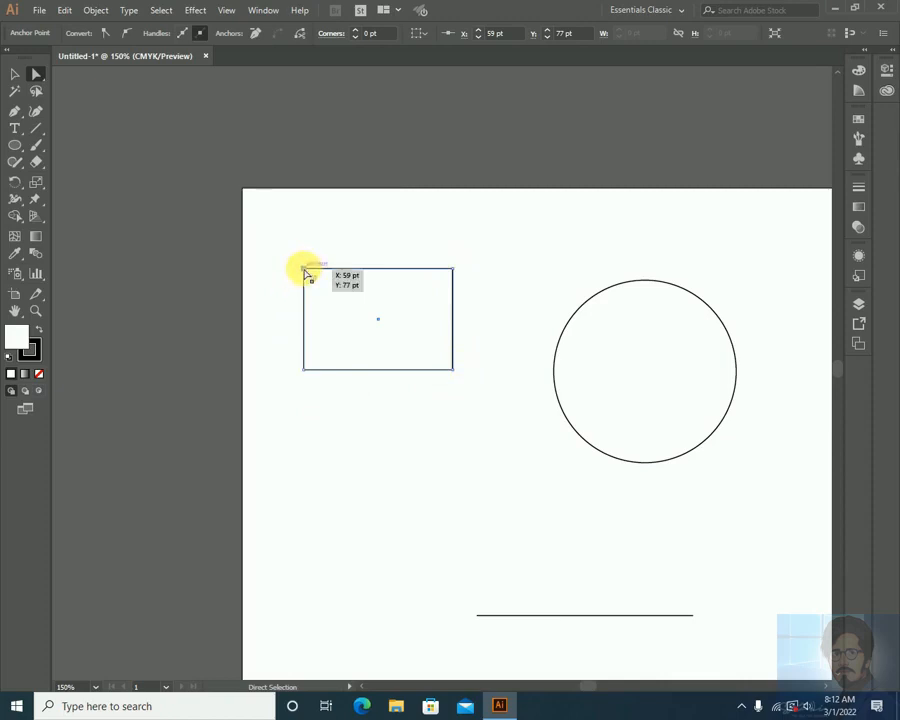
mouse_move(304, 268)
left_mouse_down()
mouse_move(337, 301)
mouse_move(364, 283)
mouse_move(342, 255)
mouse_move(309, 262)
mouse_move(311, 305)
mouse_move(340, 291)
mouse_move(307, 272)
left_mouse_up()
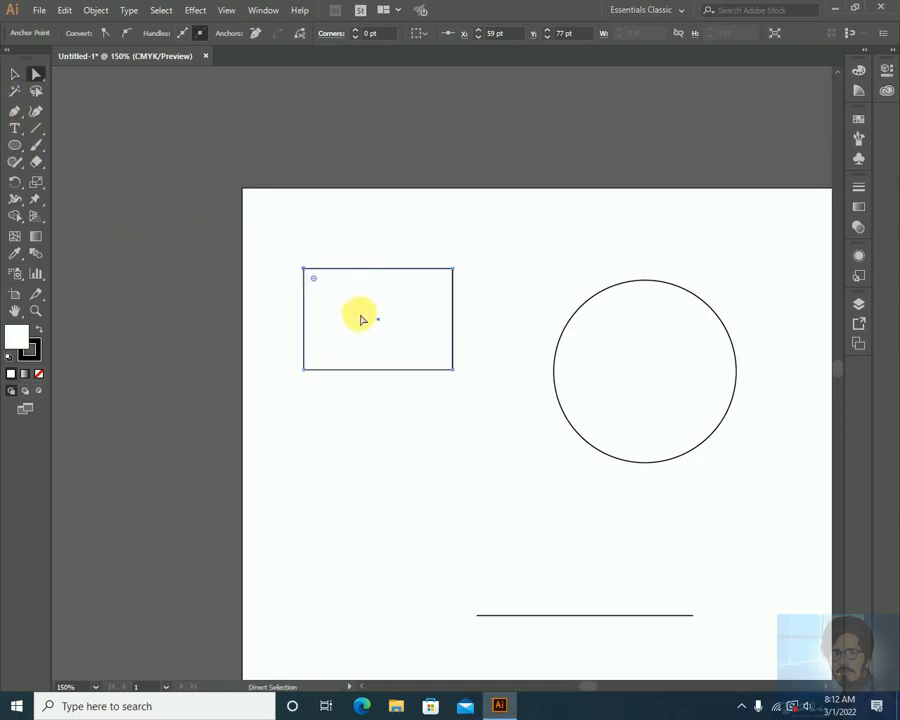
left_click_drag(381, 322, 405, 322)
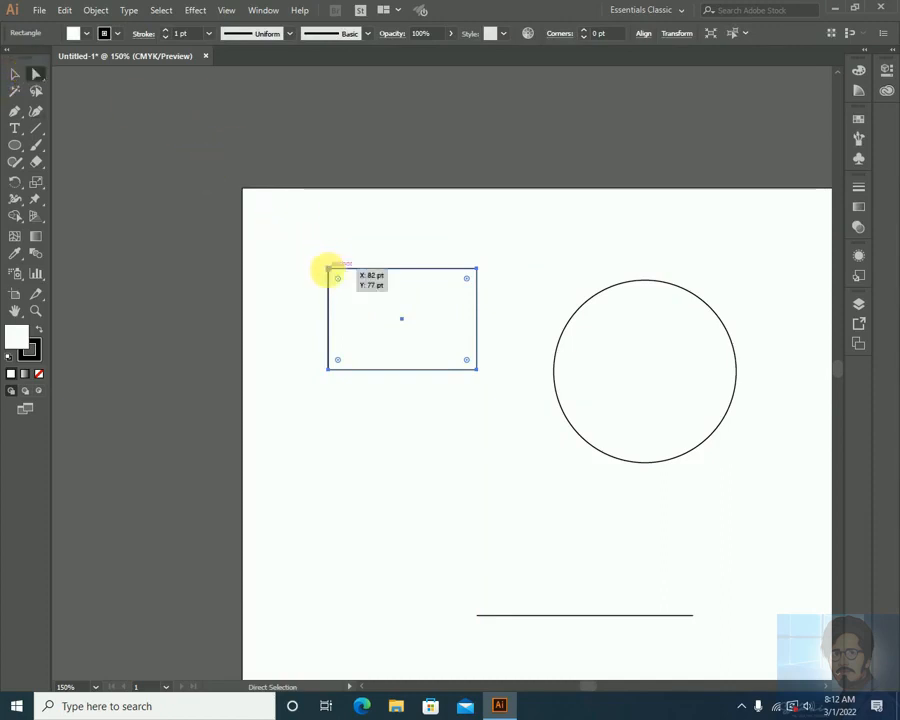
- Round only the rectangle's upper-left corner to about 51 pt, return it to 0 pt and deselect the shape
left_click(330, 270)
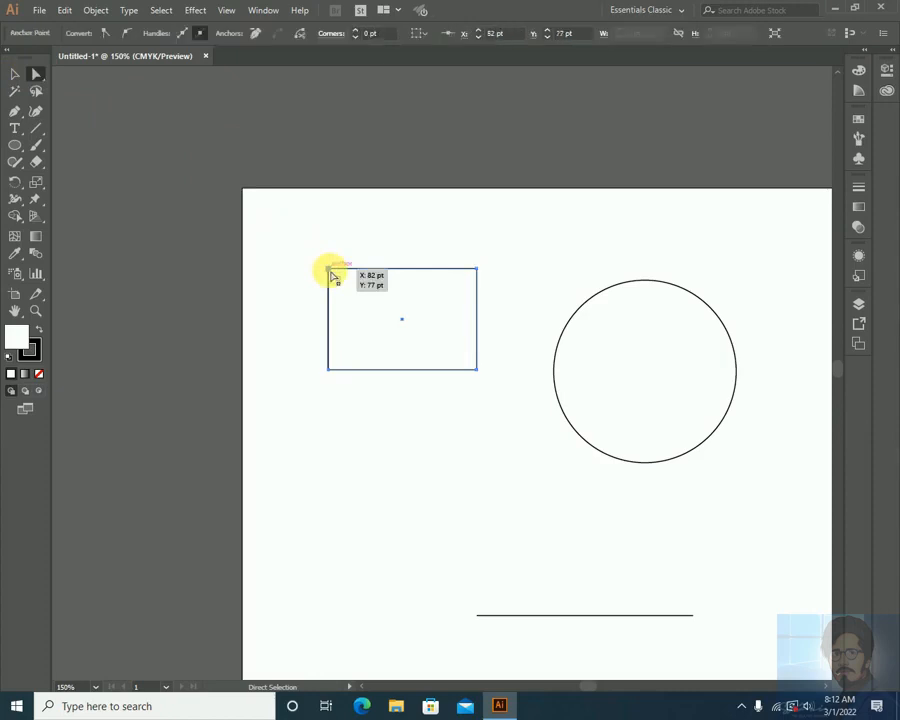
left_click_drag(340, 286, 381, 325)
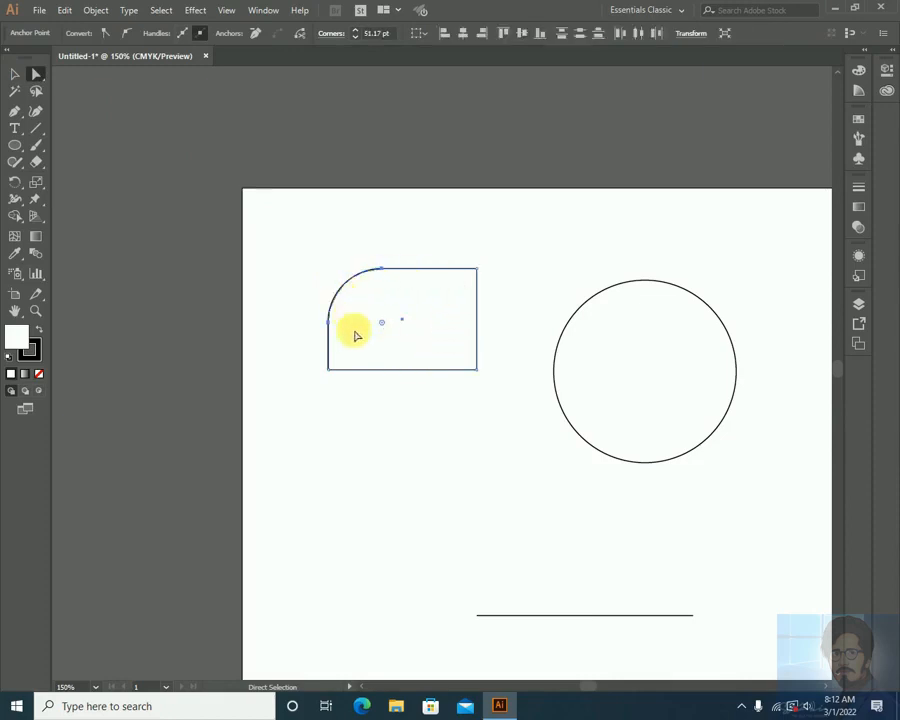
left_click_drag(383, 327, 315, 256)
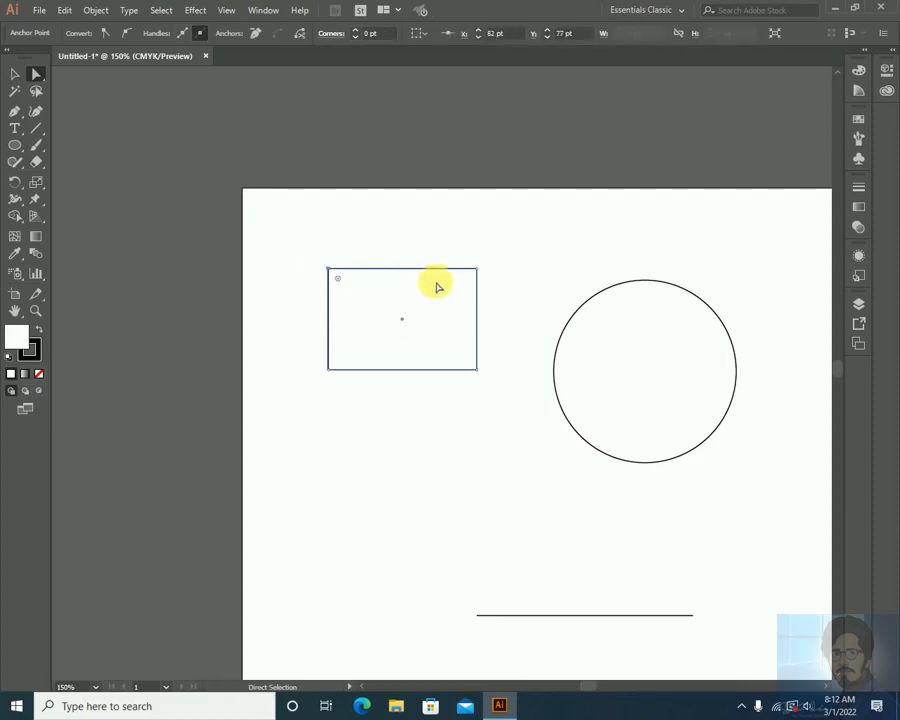
left_click(490, 263)
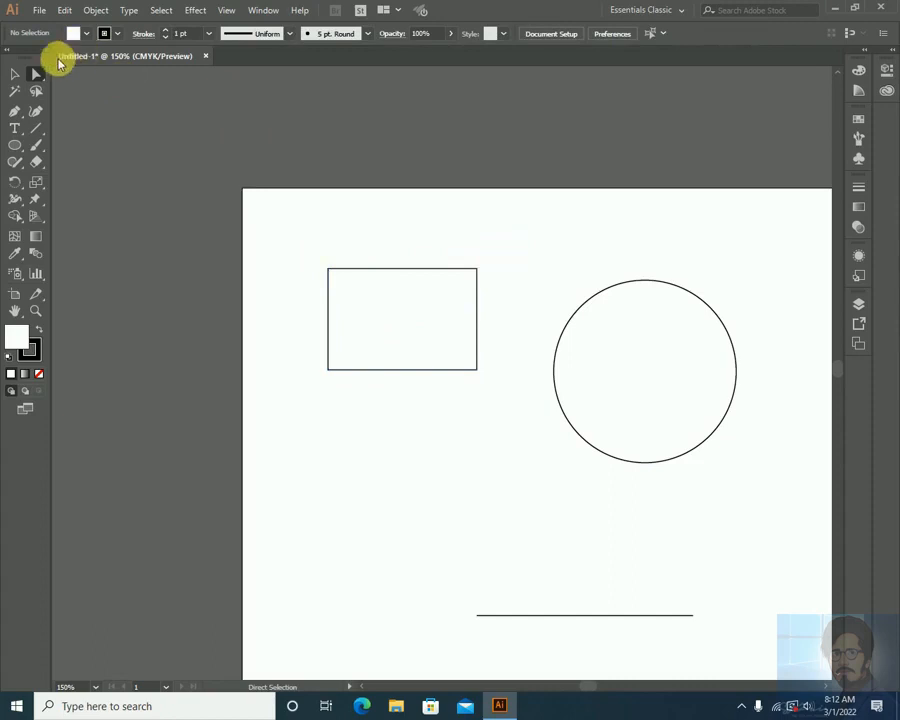
- Select both upper anchor points of the rectangle and try adjusting the rounding of those two corners together, ending at 0 pt
left_click(371, 315)
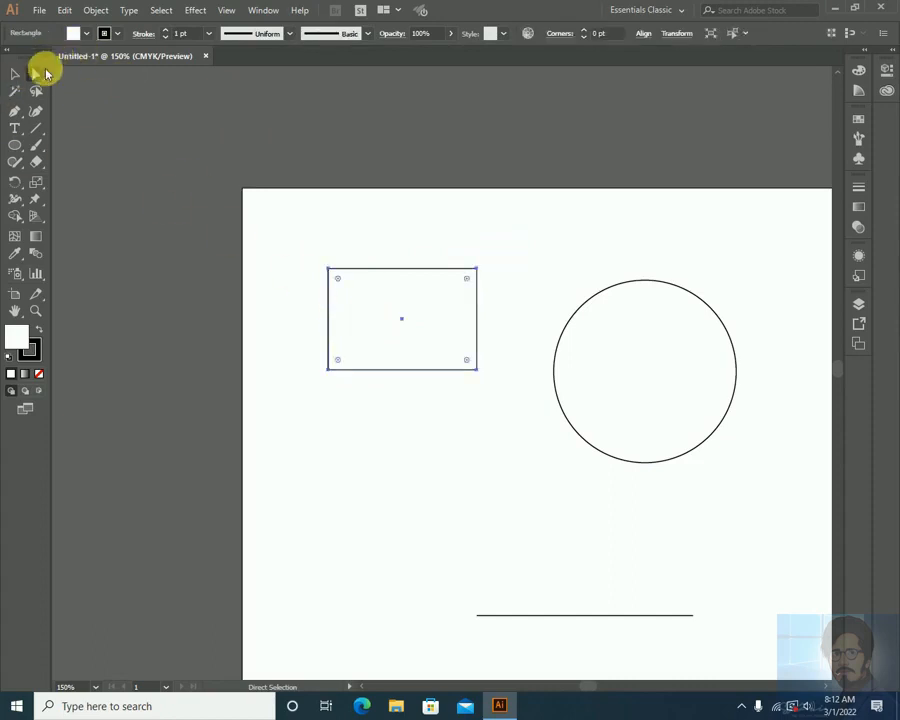
left_click_drag(519, 232, 283, 293)
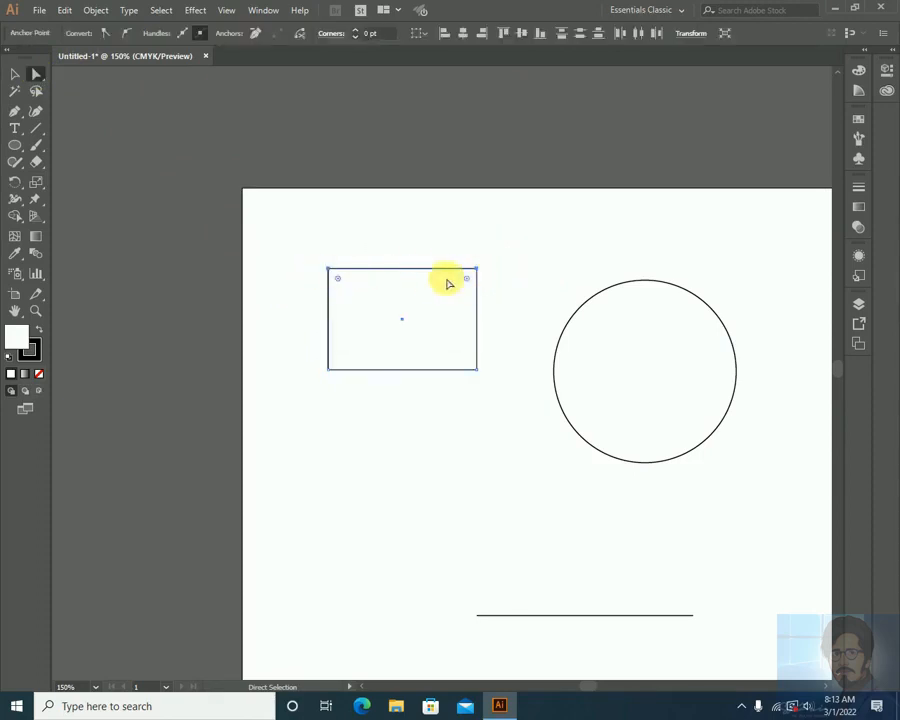
left_click_drag(340, 287, 459, 214)
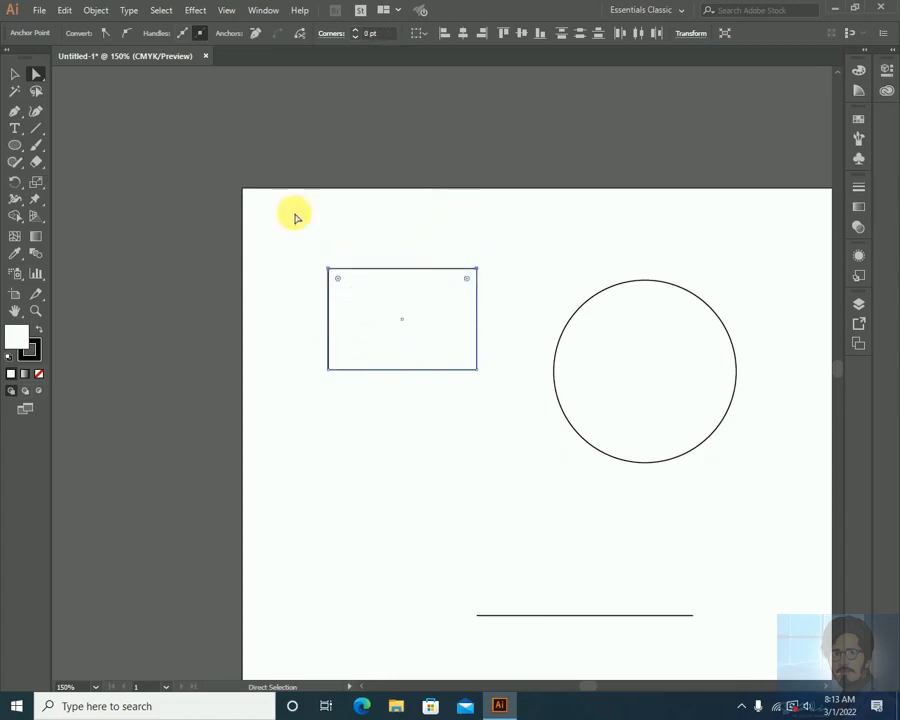
- Move the rectangle's corner anchor points individually to reshape it into a thin, bent chevron
left_click_drag(275, 239, 328, 368)
left_click_drag(498, 424, 392, 305)
left_click_drag(332, 272, 365, 287)
left_click(467, 246)
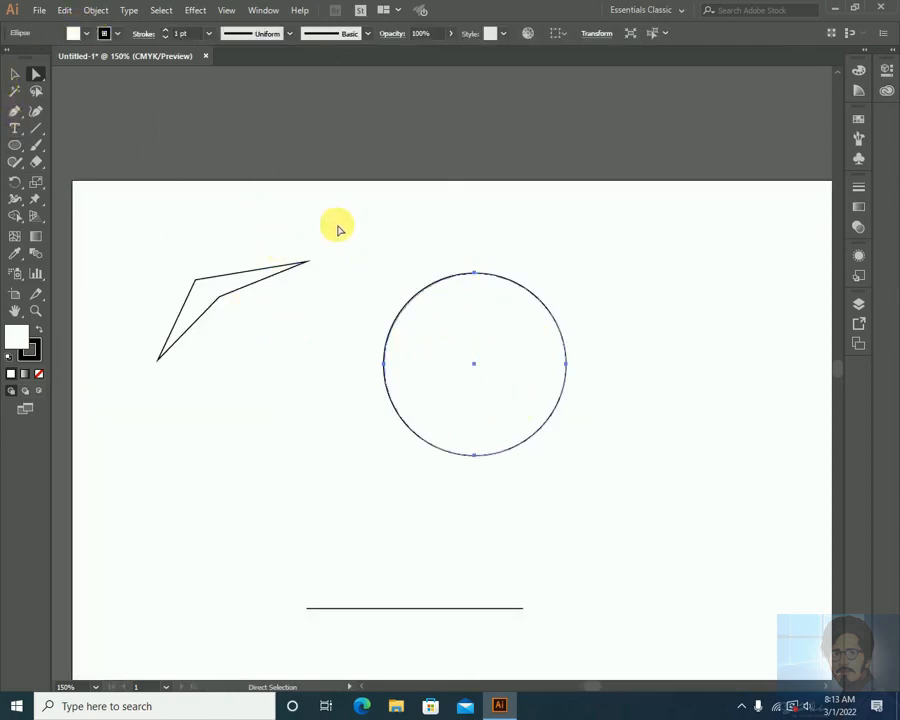
- Select the circle's top anchor point with the Direct Selection tool and swing its direction handles to bend the upper curve
left_click(35, 75)
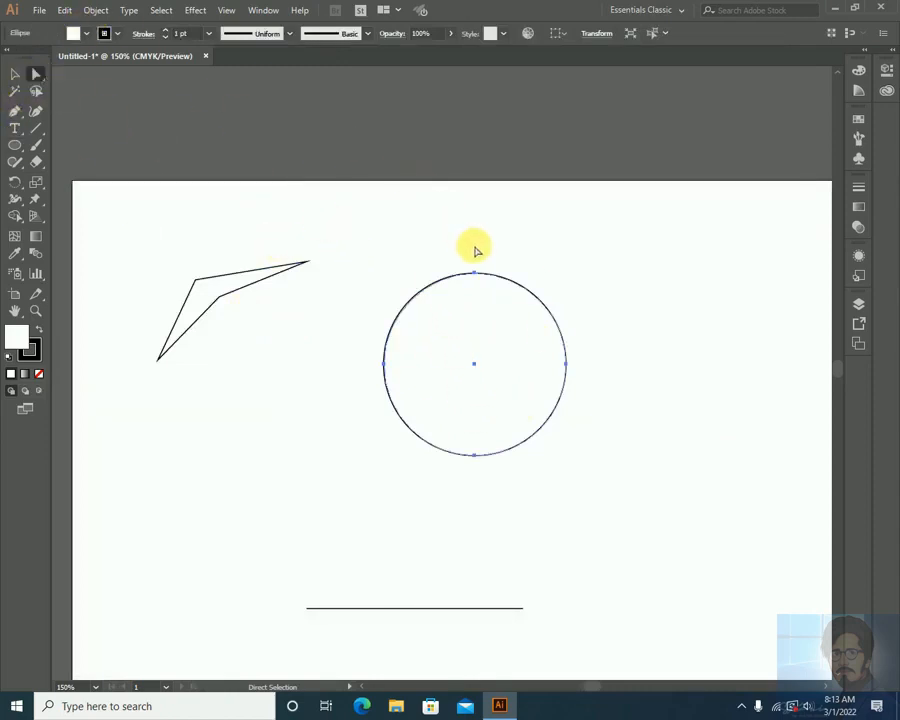
left_click_drag(480, 272, 482, 279)
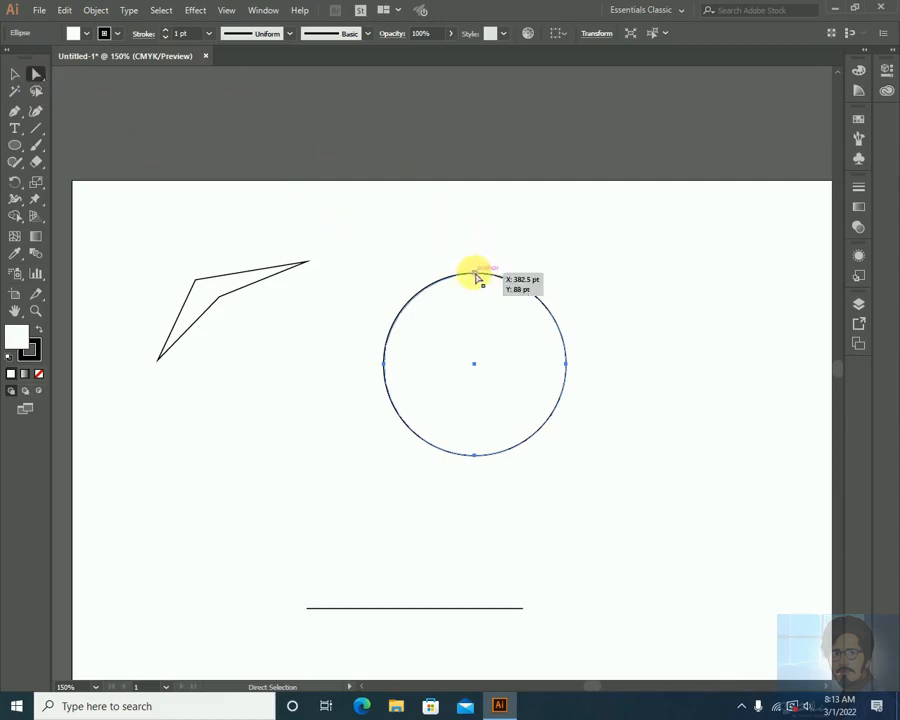
left_click(476, 274)
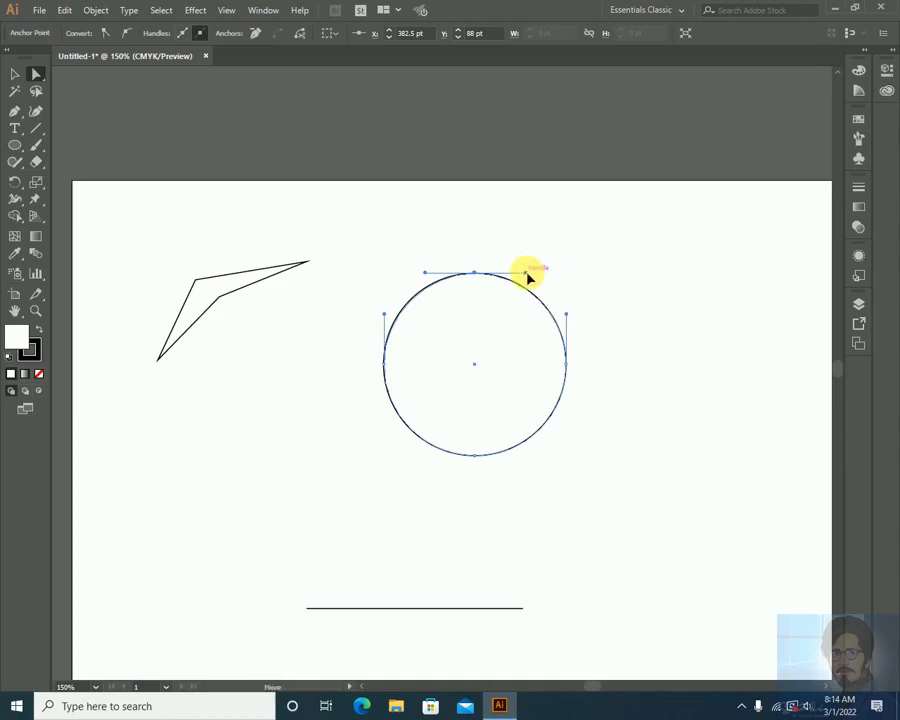
left_click_drag(525, 263, 521, 256)
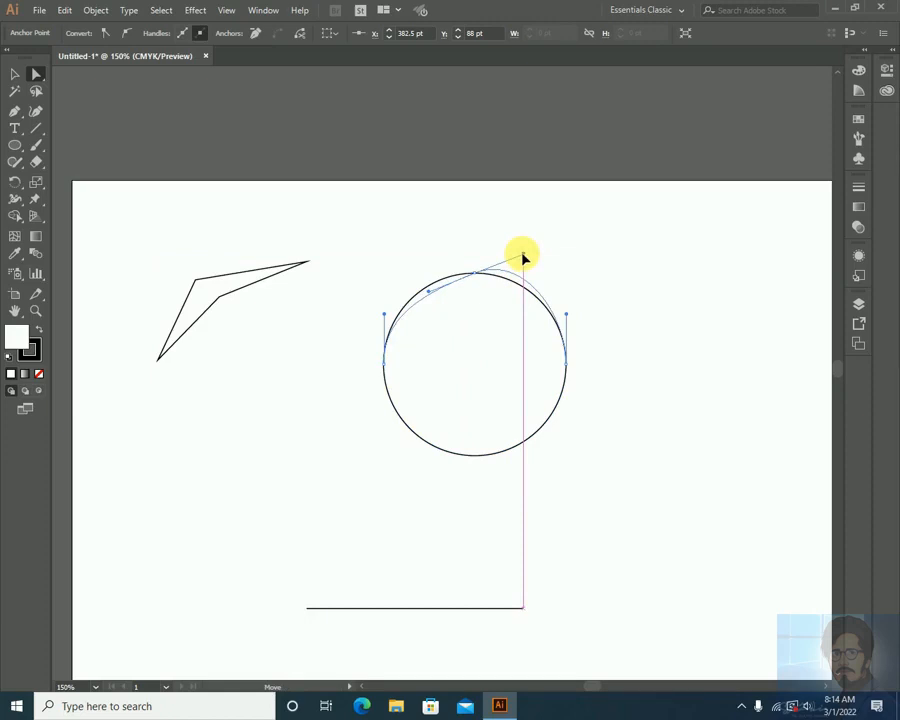
left_click_drag(522, 259, 513, 238)
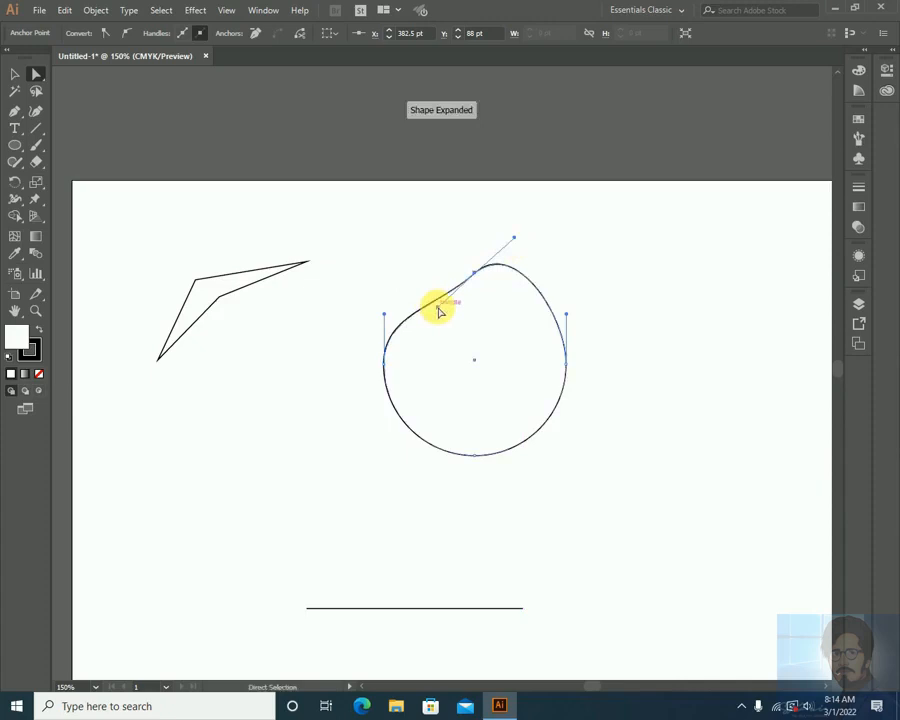
left_click_drag(438, 311, 418, 255)
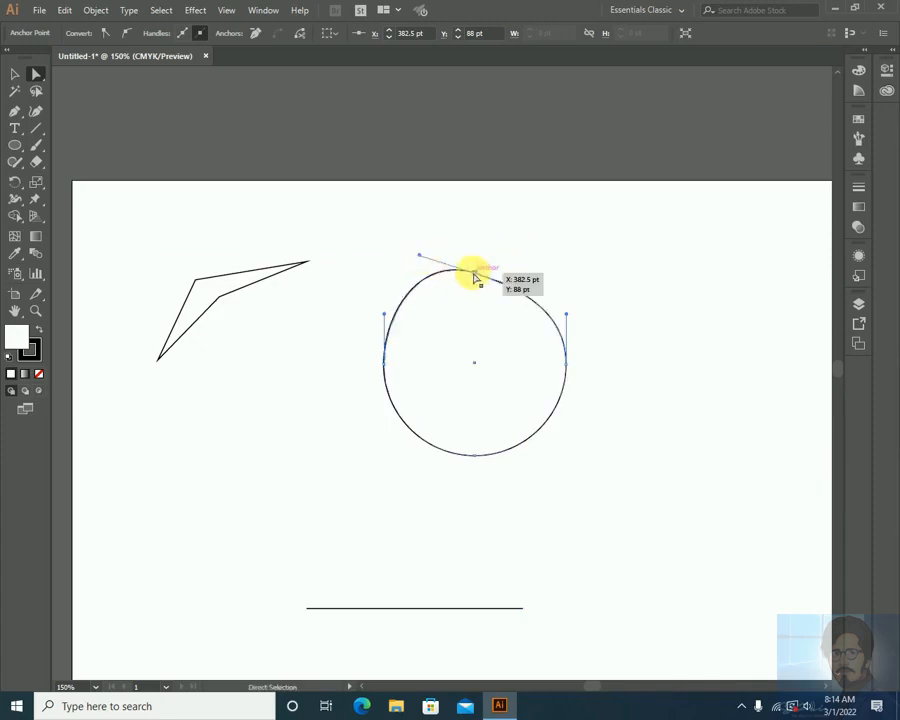
- Distort the circle into an irregular blob by repositioning its top anchor point and the direction handles at its top and sides
left_click_drag(477, 279, 503, 234)
left_click_drag(567, 318, 577, 366)
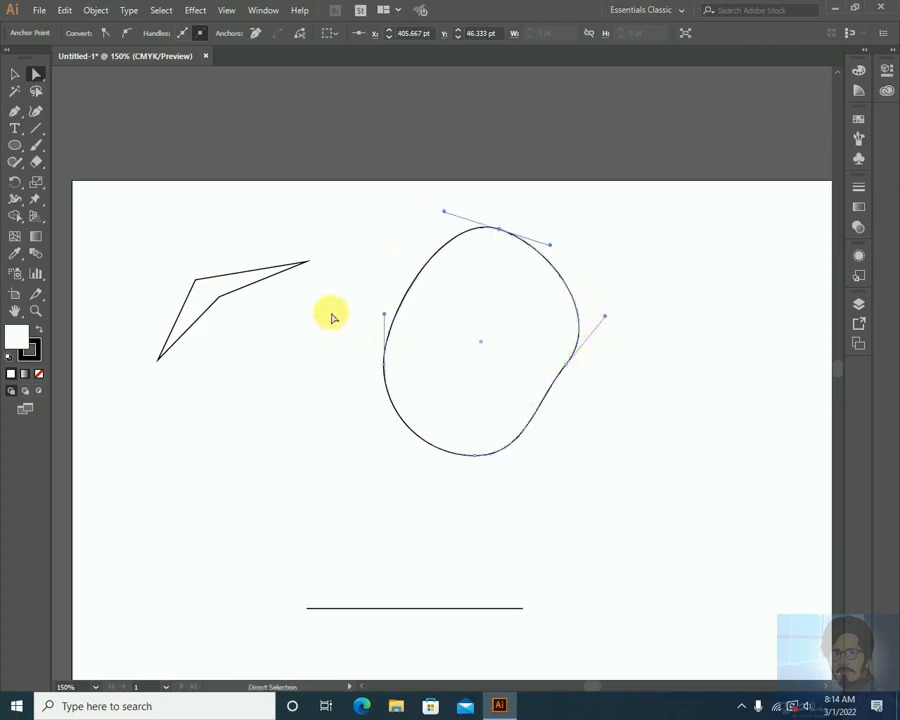
left_click_drag(387, 317, 438, 320)
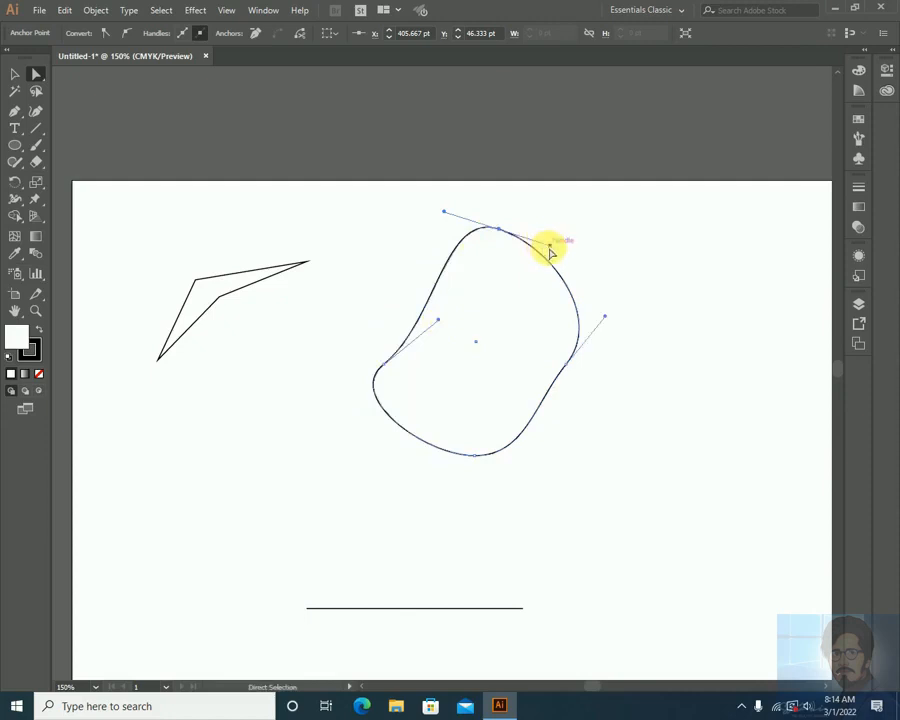
left_click_drag(550, 249, 535, 210)
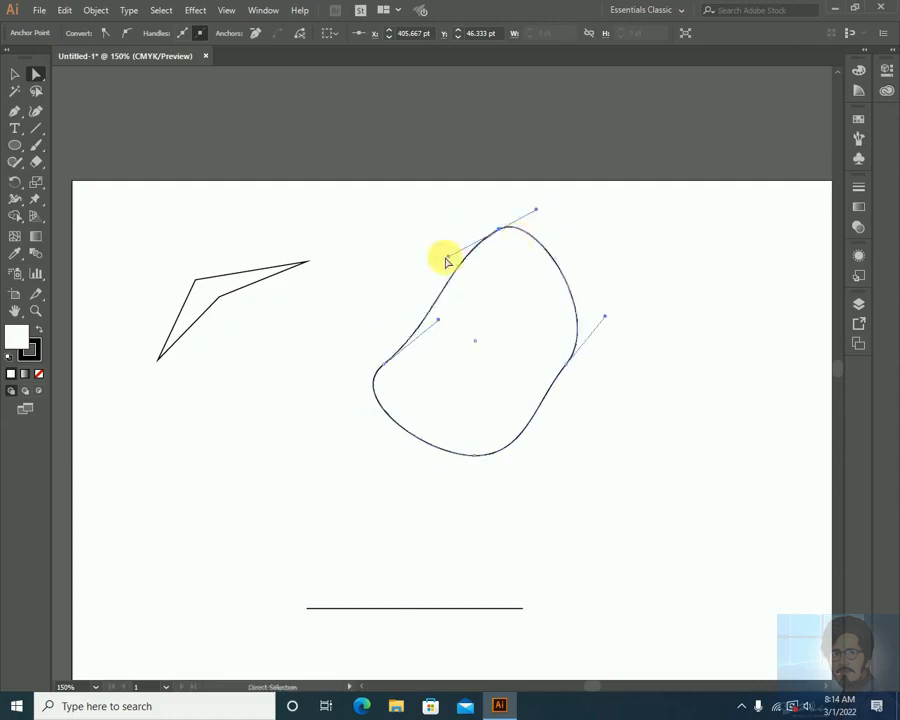
left_click_drag(447, 262, 437, 203)
left_click_drag(497, 230, 541, 252)
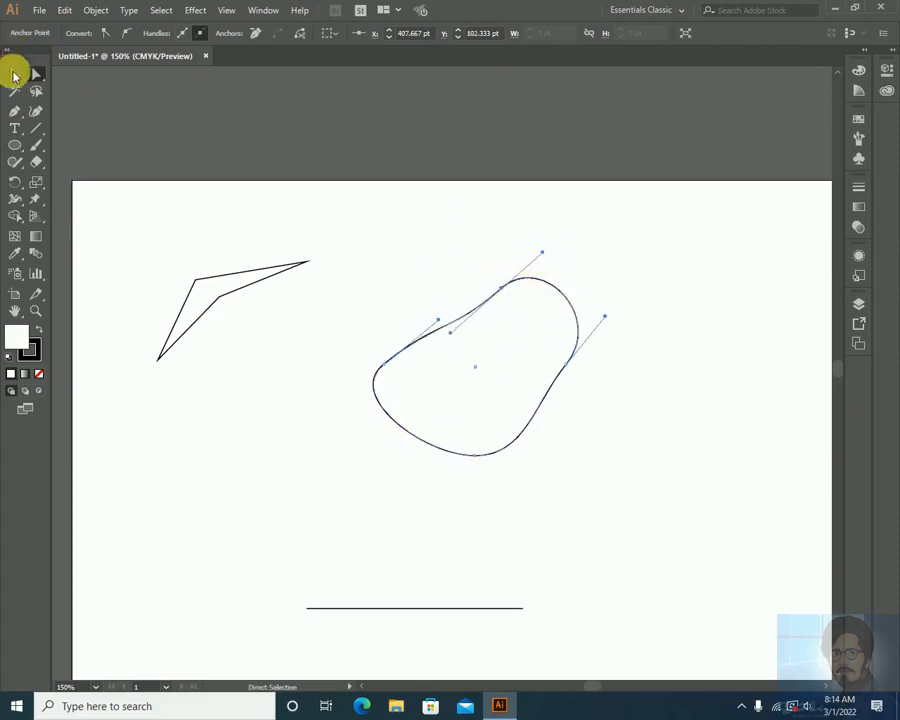
- Move the horizontal line up toward the blob and reposition both of its endpoints to make a shorter diagonal line
left_click(15, 75)
left_click_drag(408, 606, 410, 522)
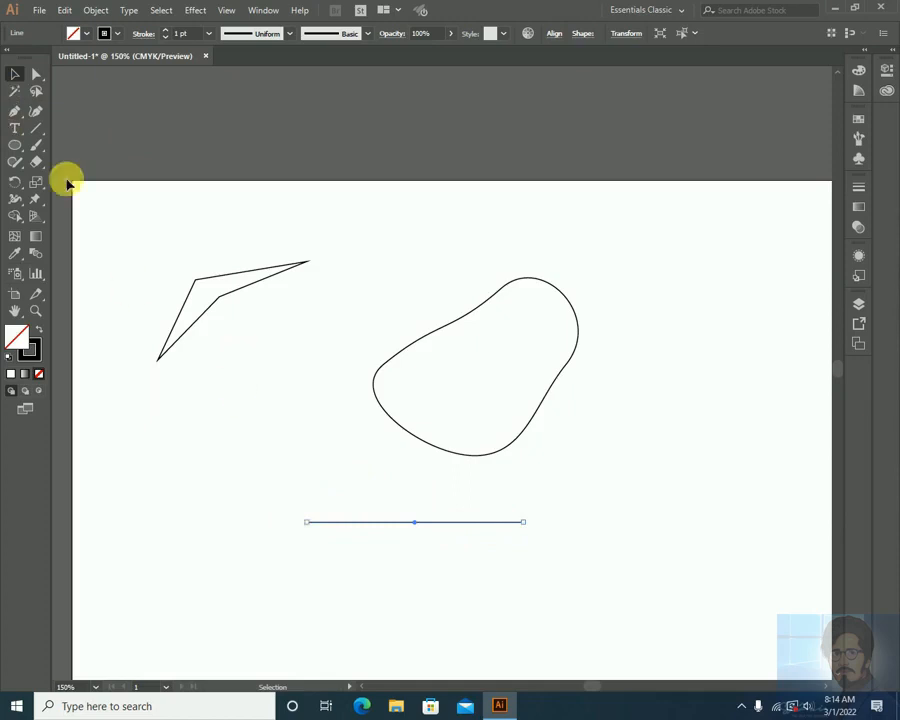
left_click(36, 74)
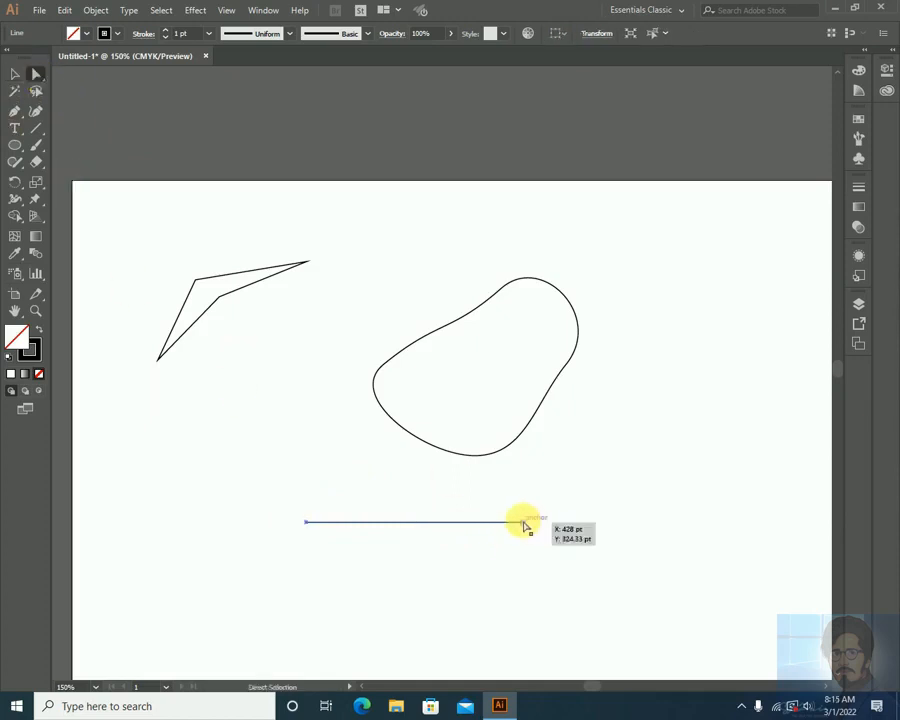
left_click_drag(523, 524, 316, 440)
left_click_drag(308, 527, 406, 539)
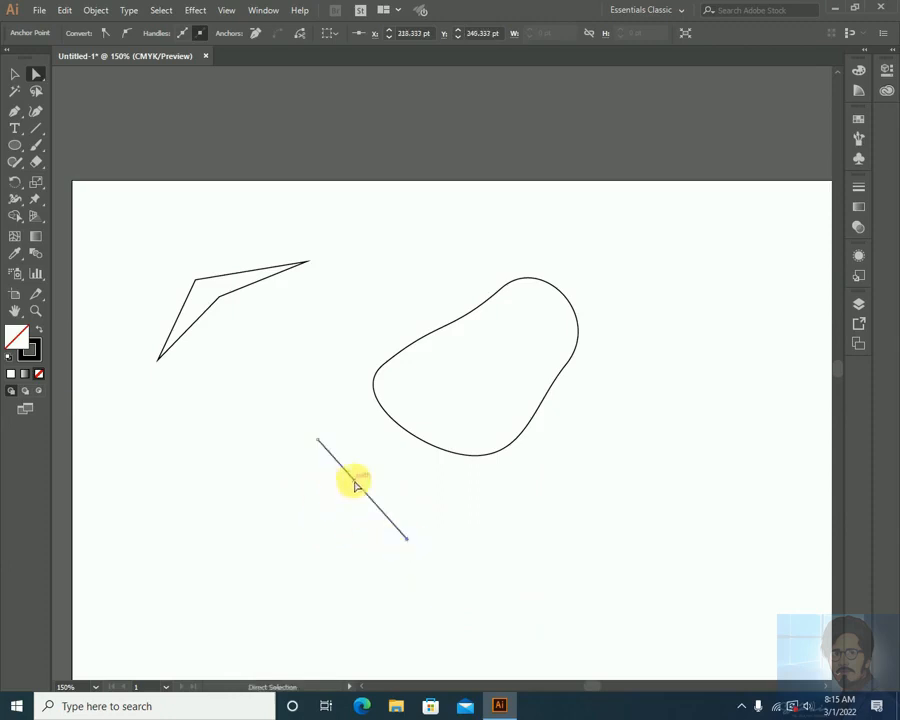